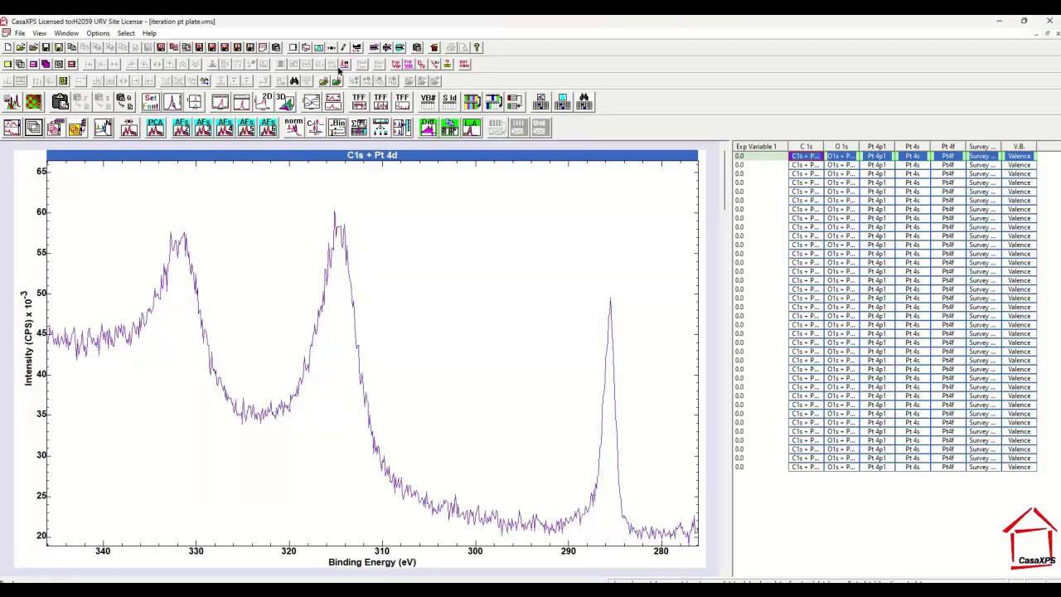
# Step: Open Quantification Parameters to the right and display the first scan's Pt 4s spectrum
pyautogui.click(319, 48)
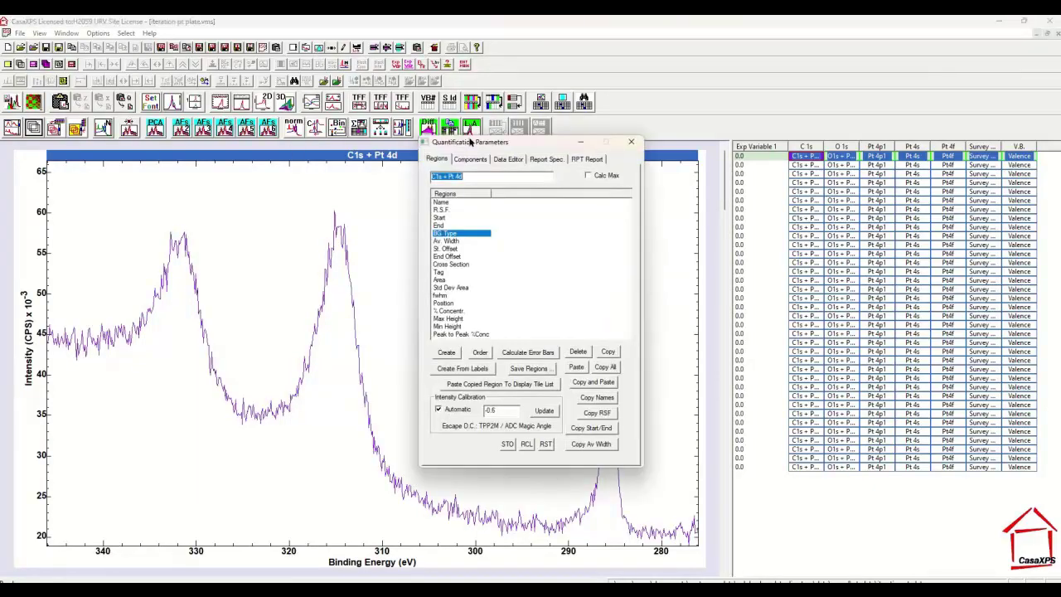
pyautogui.moveTo(476, 143); pyautogui.dragTo(816, 217)
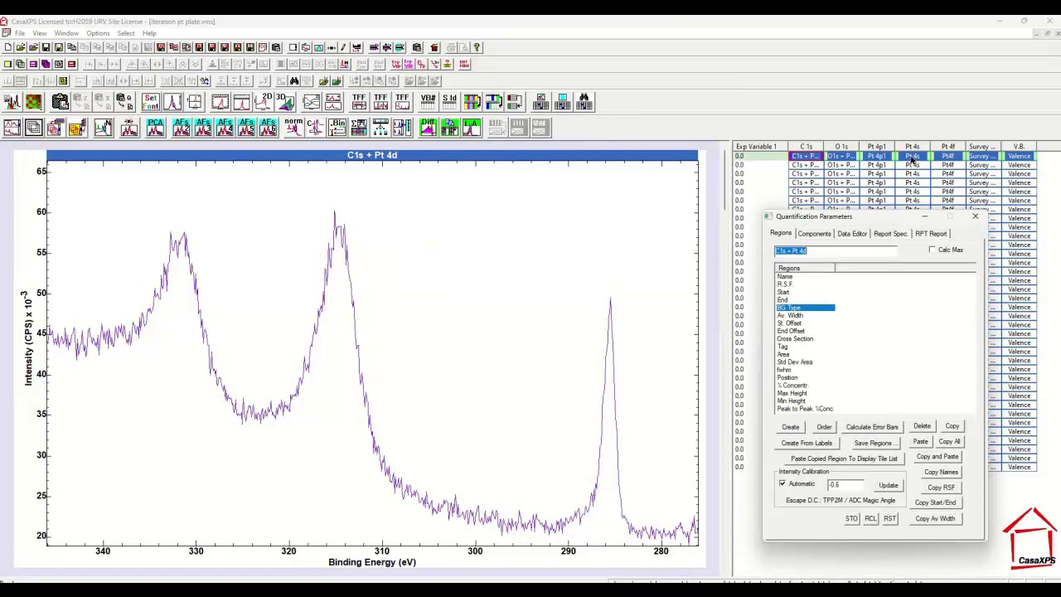
pyautogui.click(912, 157)
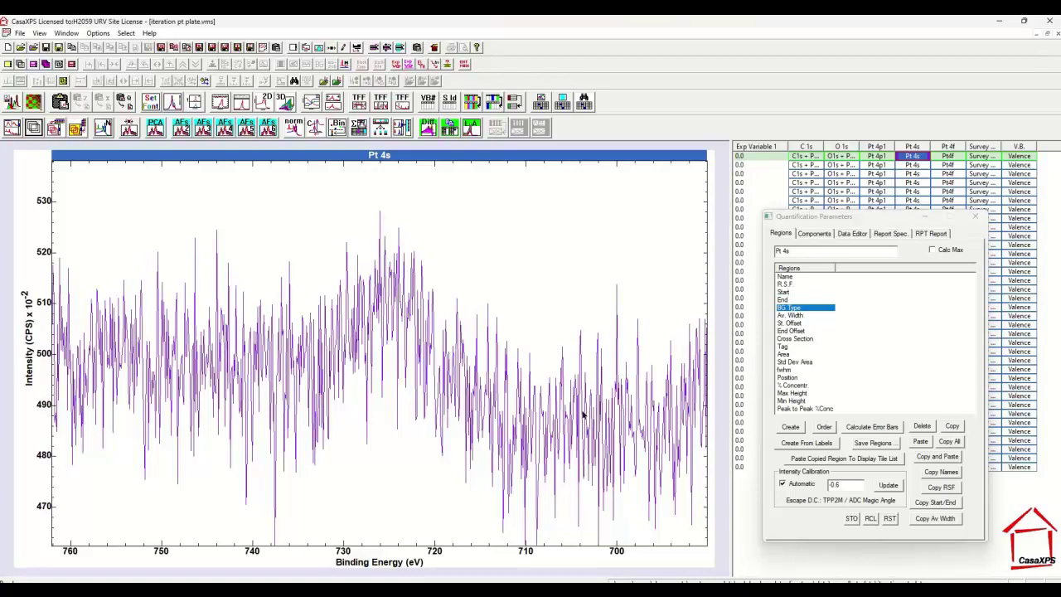
# Step: Create a Pt 4s region from about 742 eV to 705 eV with a Shirley background
pyautogui.click(793, 426)
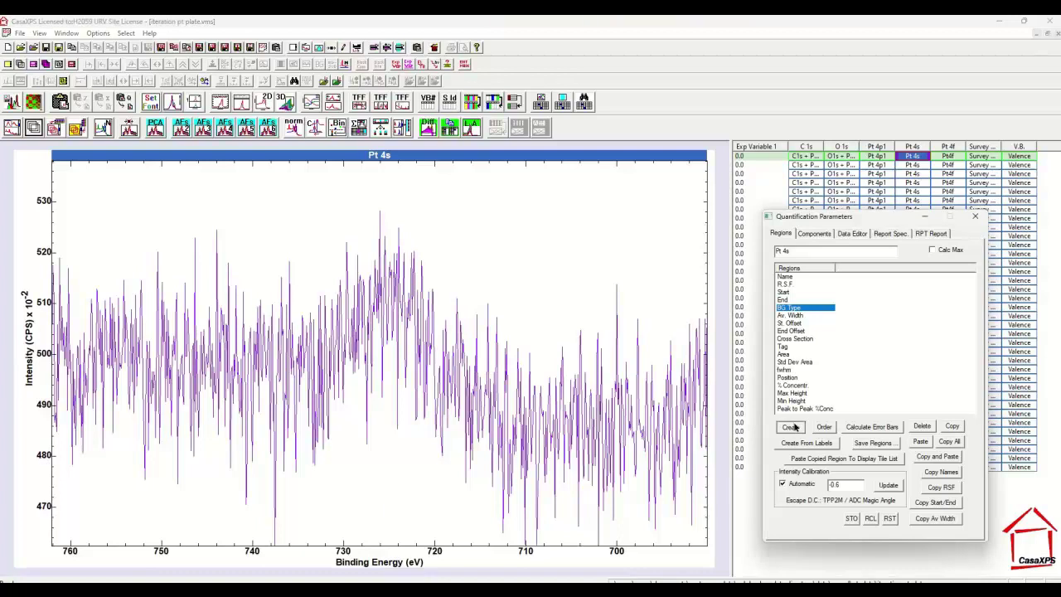
pyautogui.click(98, 310)
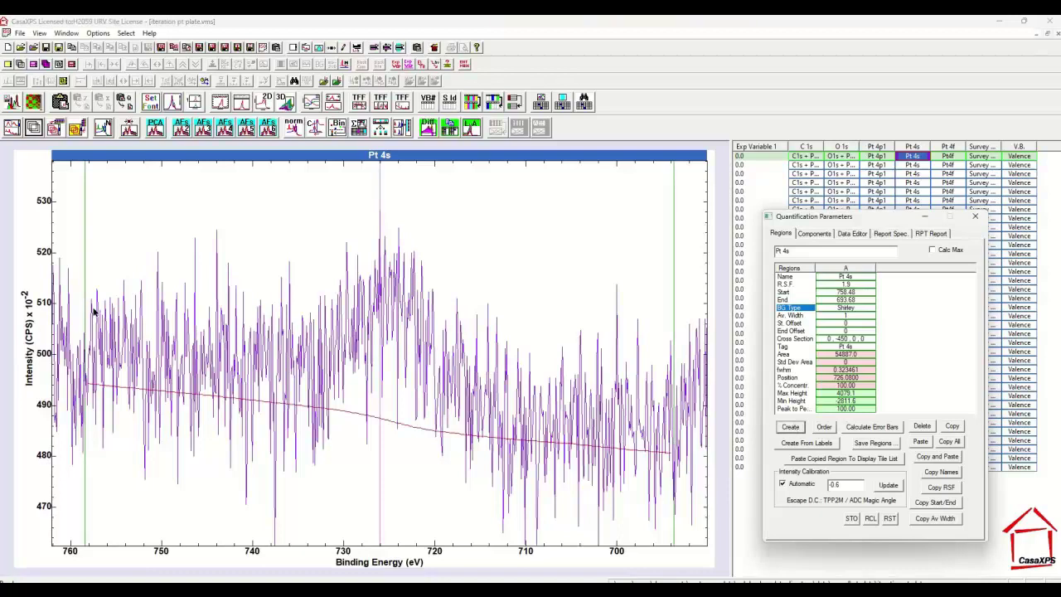
pyautogui.click(231, 315)
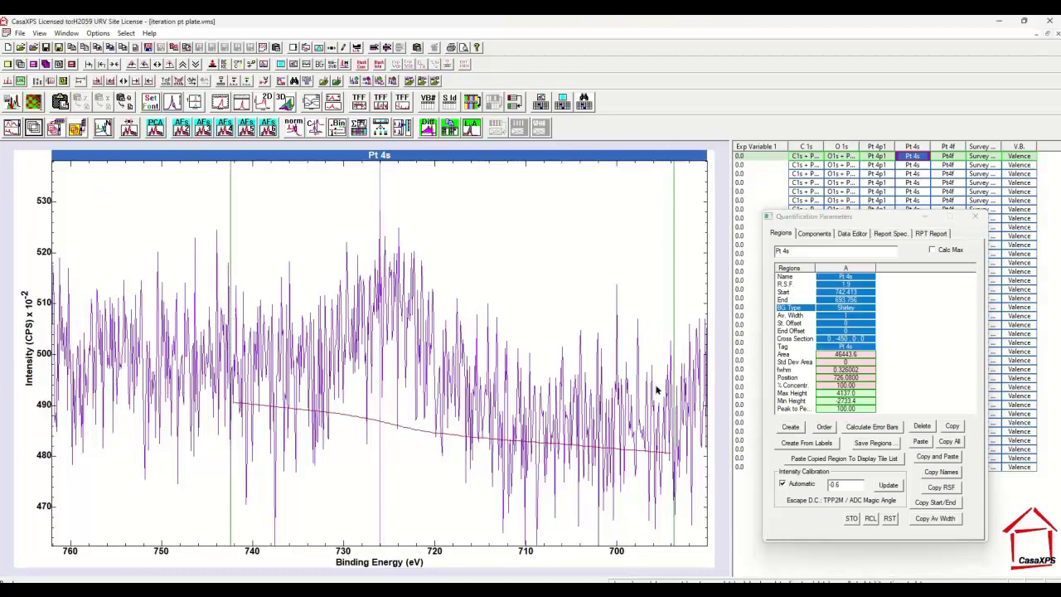
pyautogui.click(564, 373)
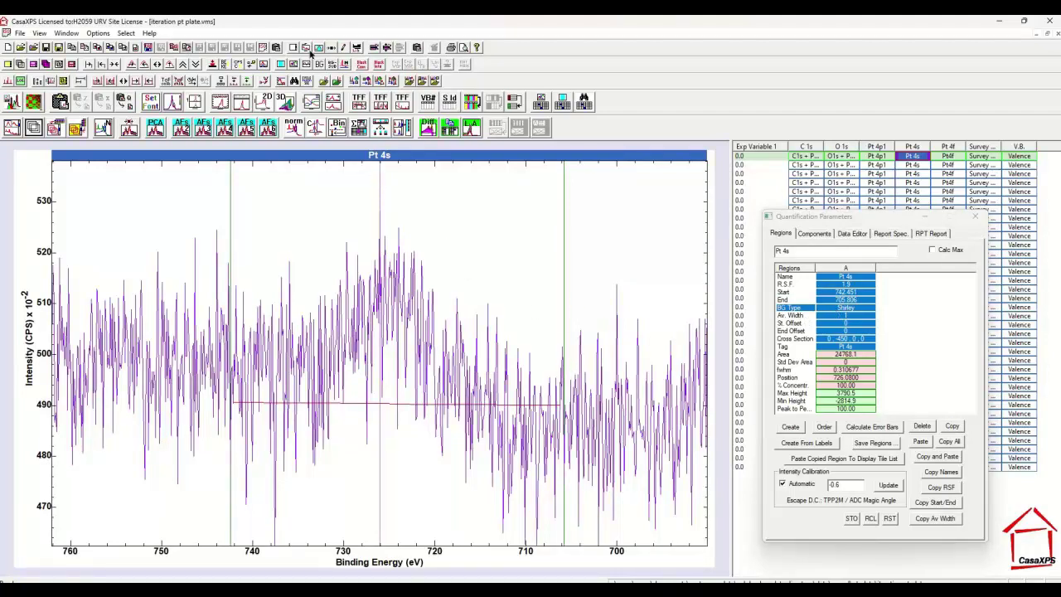
# Step: Turn on Mark Region Av. Width in the Tile Display Parameters Colours settings
pyautogui.click(308, 48)
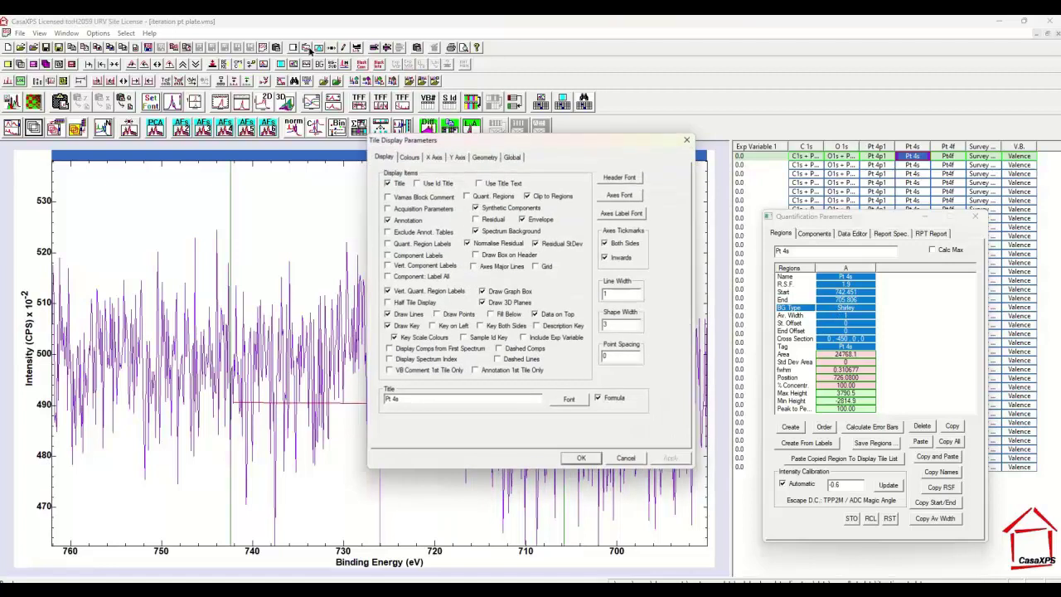
pyautogui.click(411, 157)
pyautogui.click(569, 320)
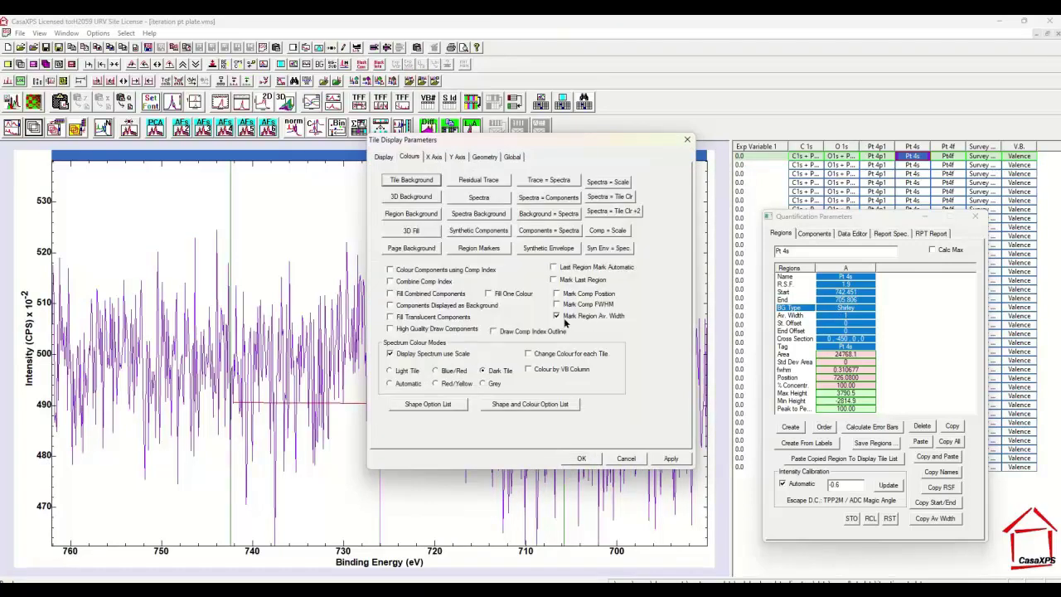
pyautogui.click(579, 458)
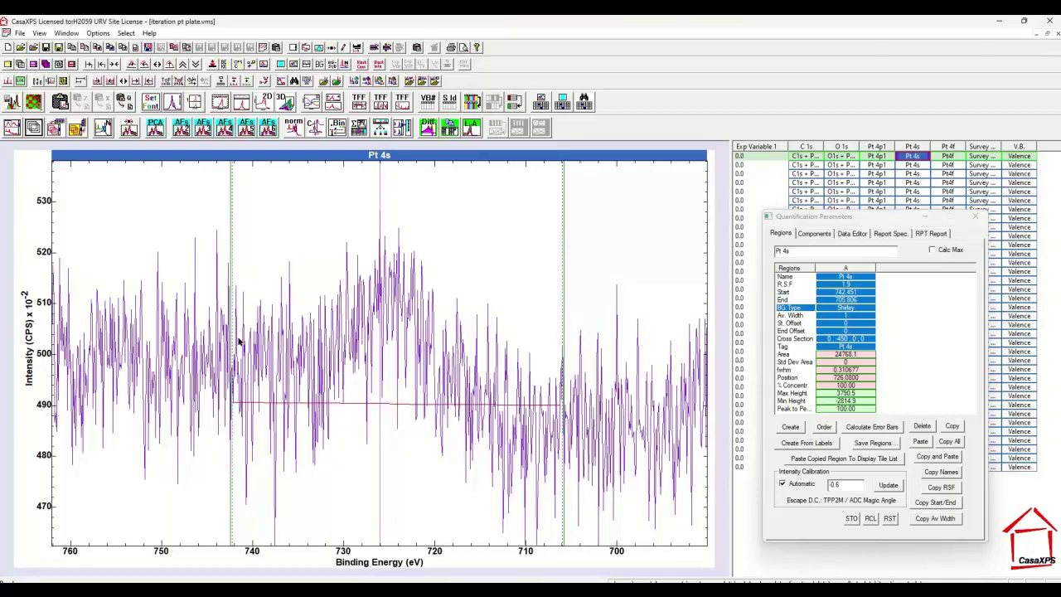
# Step: Try an averaging width of 14 on the Pt 4s region, then set it to 0
pyautogui.click(841, 317)
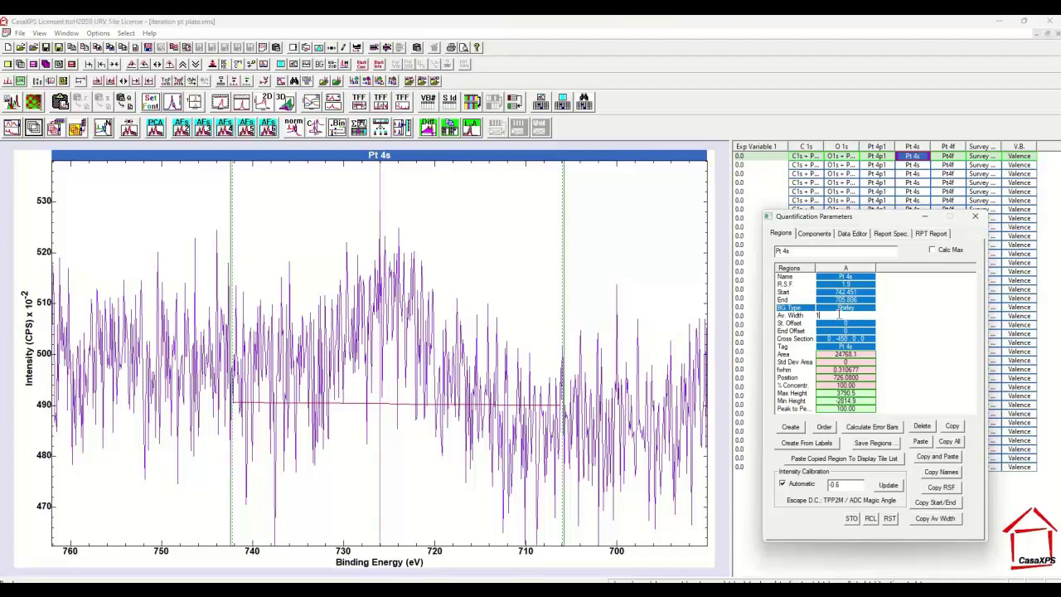
pyautogui.moveTo(839, 315); pyautogui.dragTo(812, 330)
pyautogui.write('14')
pyautogui.press('Return')
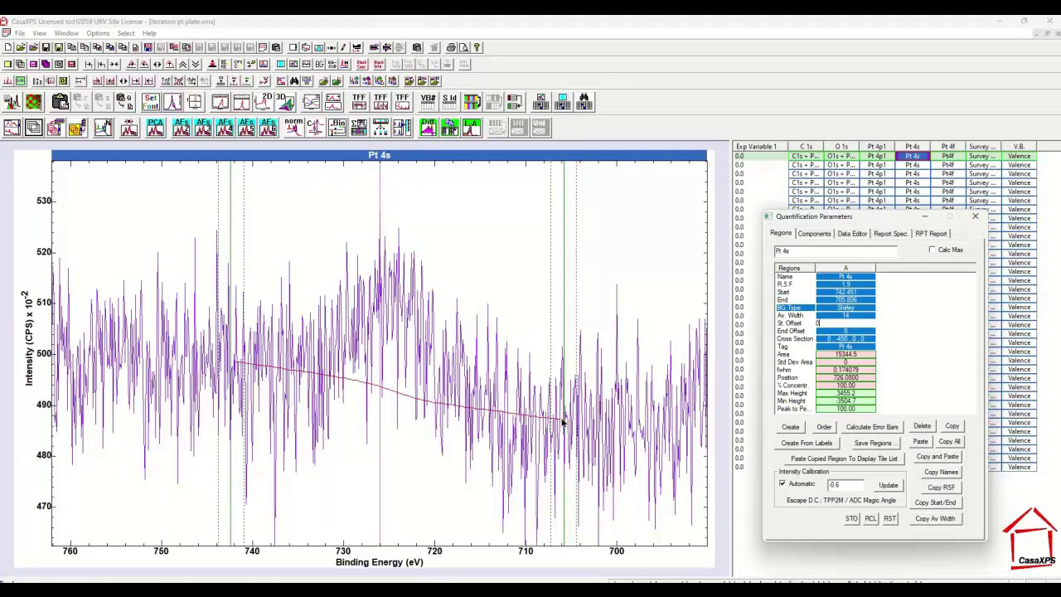
pyautogui.click(862, 316)
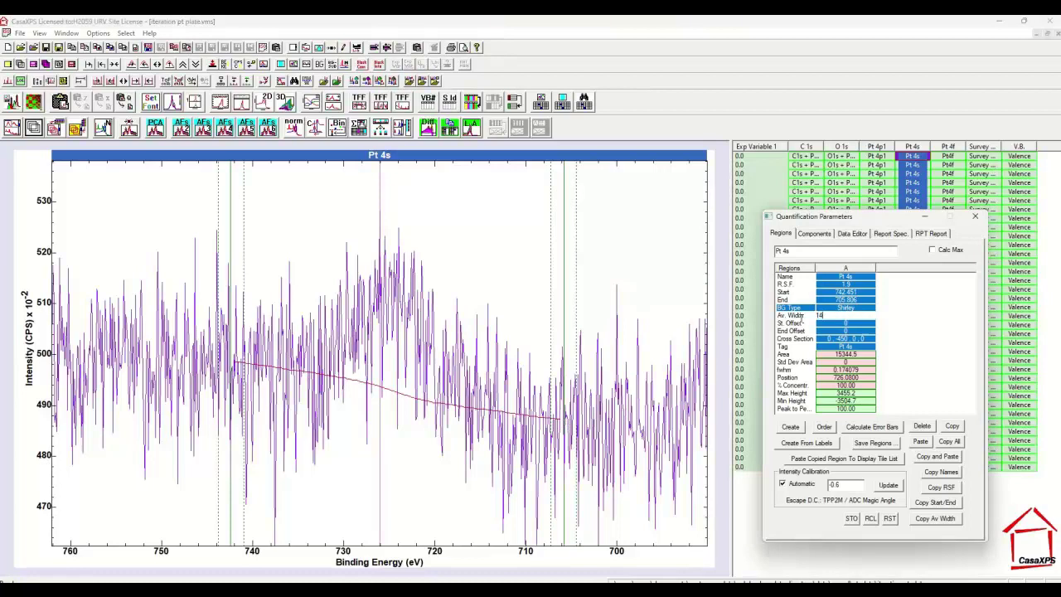
pyautogui.press('BackSpace')
pyautogui.press('BackSpace')
pyautogui.write('0')
pyautogui.press('Return')
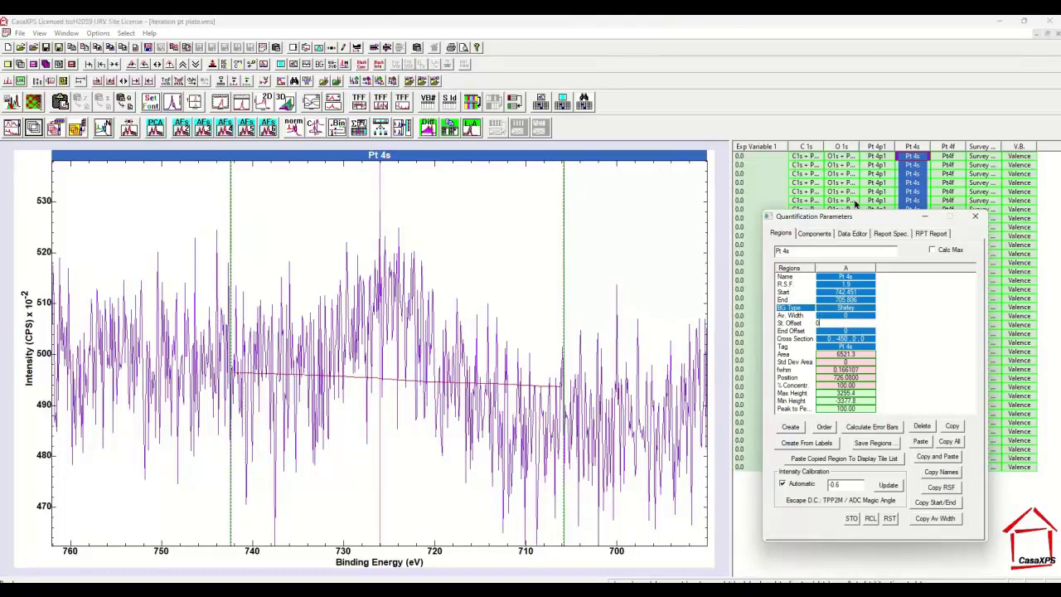
# Step: Propagate the Pt 4s region to all selected scans via Browser Operations and overlay the spectra
pyautogui.click(462, 263)
pyautogui.hotkey('ctrl', 'b')
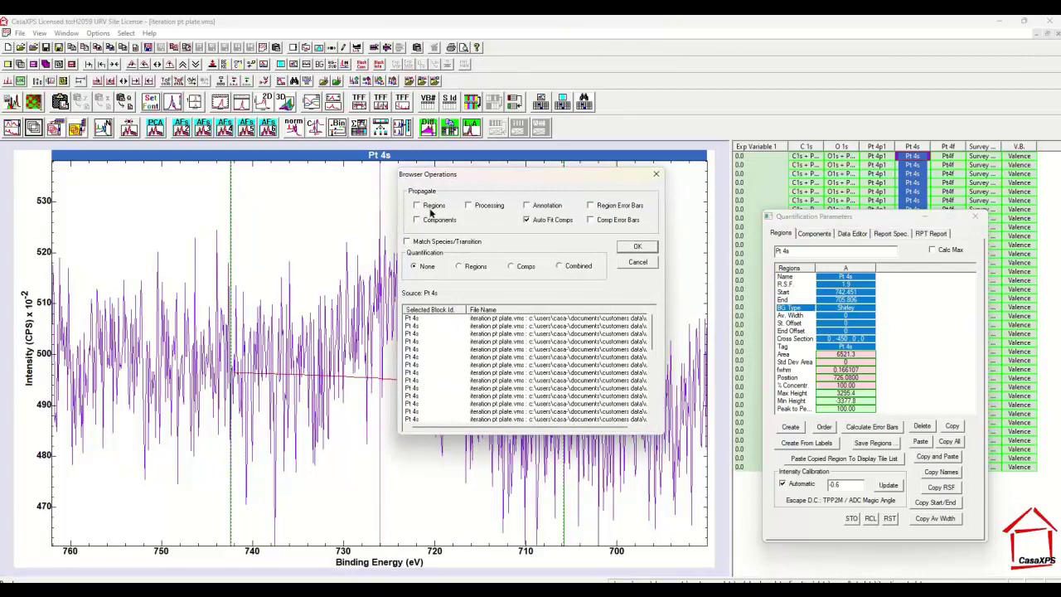
pyautogui.click(430, 209)
pyautogui.click(636, 248)
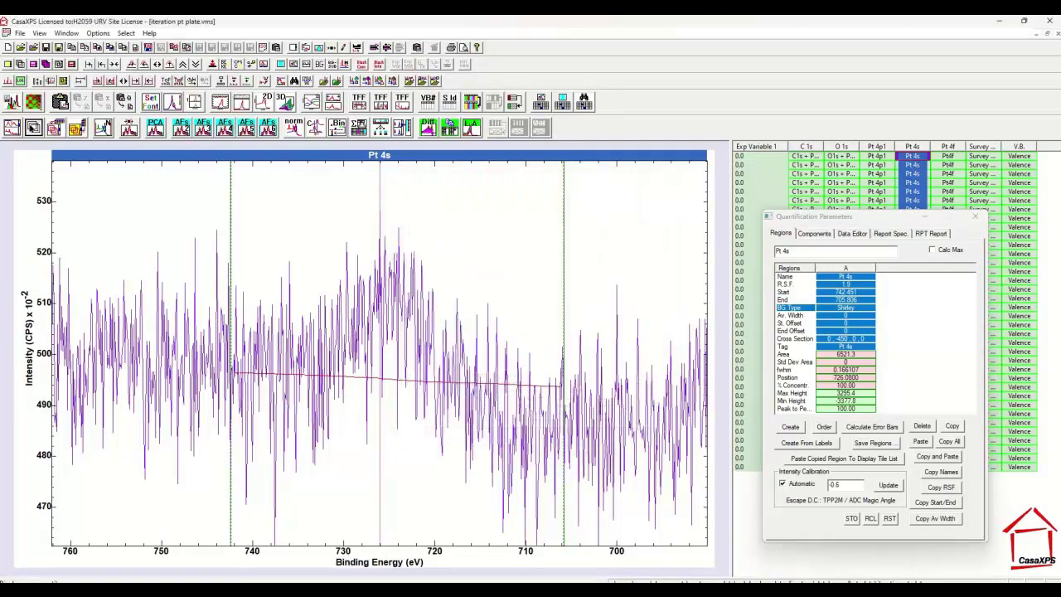
pyautogui.click(33, 128)
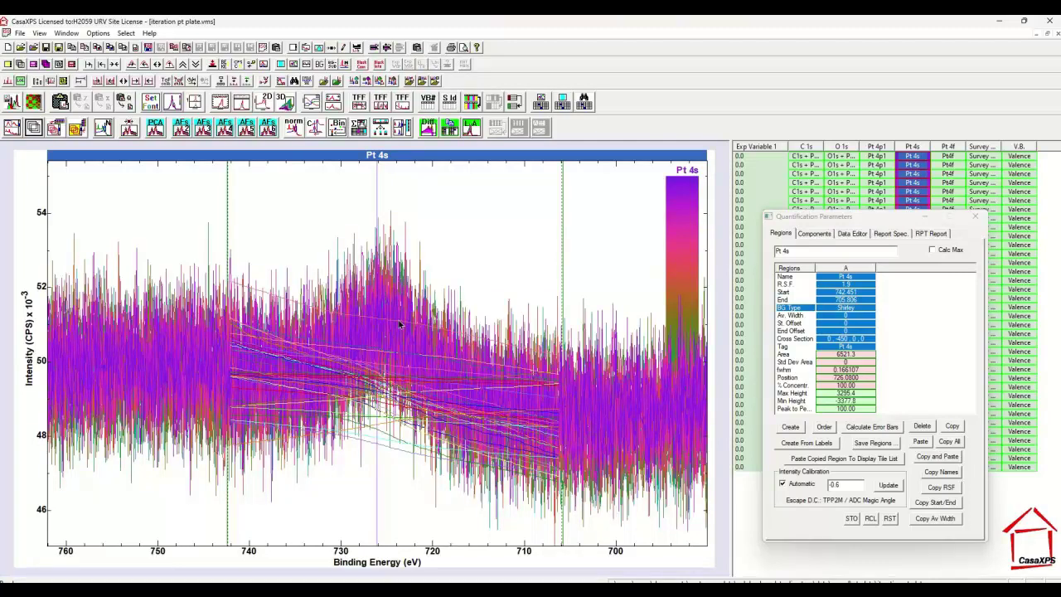
# Step: Set the Pt 4s averaging width to 14 and propagate the region to all overlaid scans
pyautogui.click(847, 316)
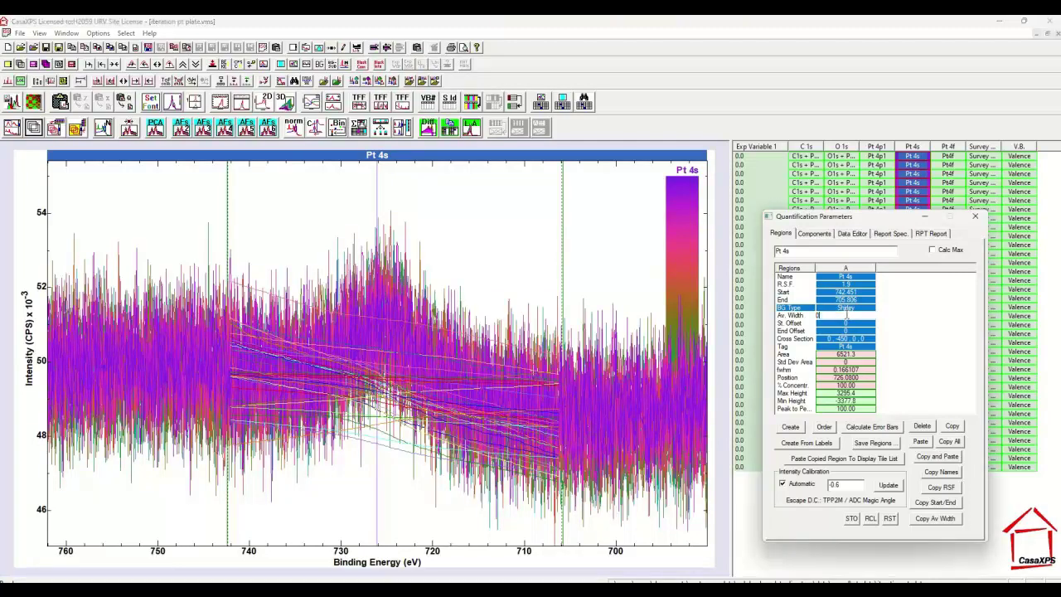
pyautogui.write('14')
pyautogui.press('Return')
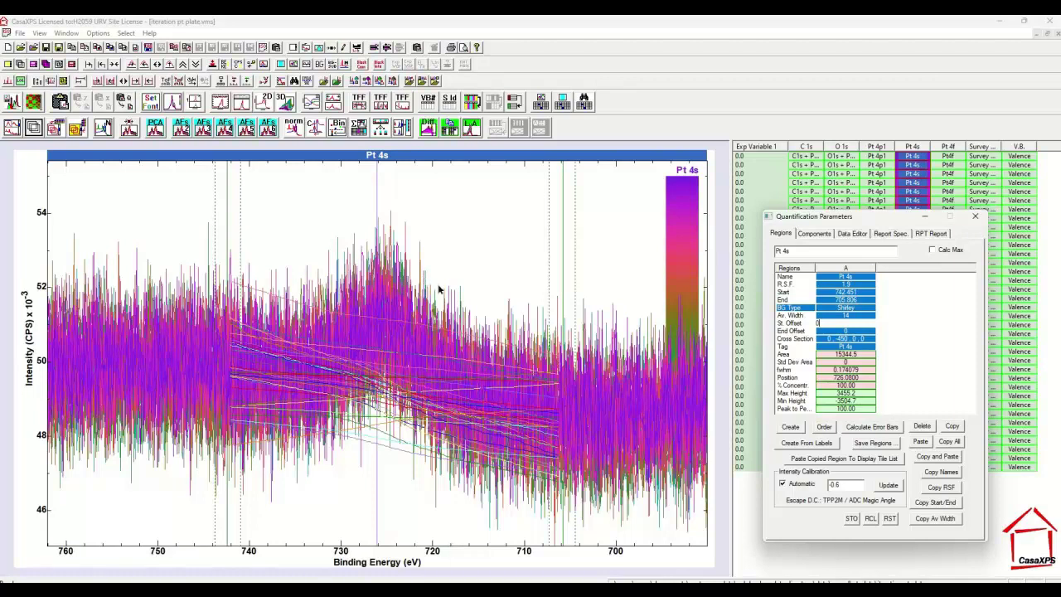
pyautogui.press('Return')
pyautogui.click(625, 249)
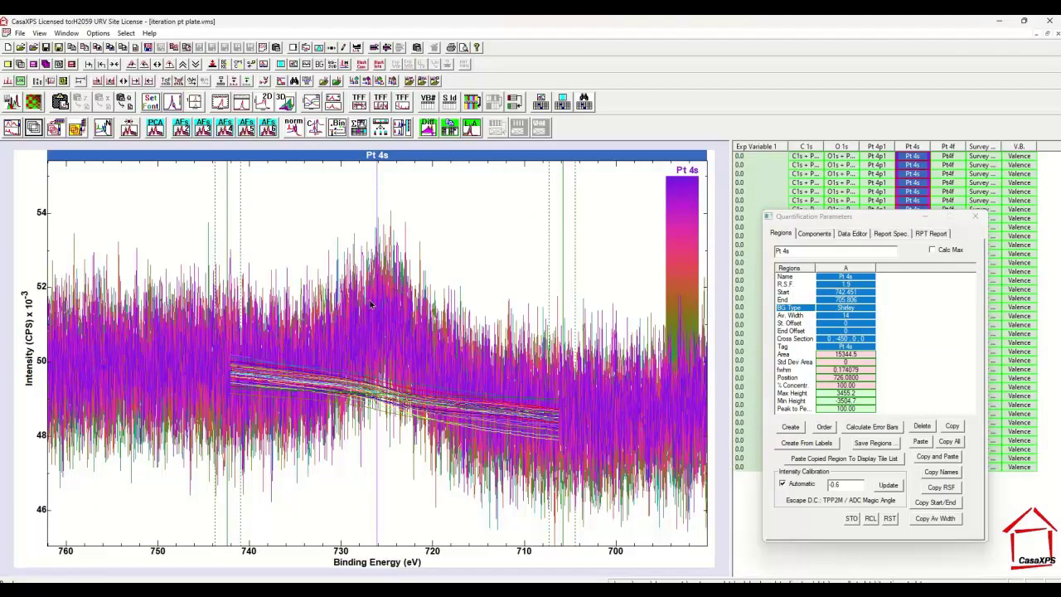
# Step: Propagate the Pt 4s region with Region Error Bars on and Auto Fit Comps off
pyautogui.rightClick(361, 222)
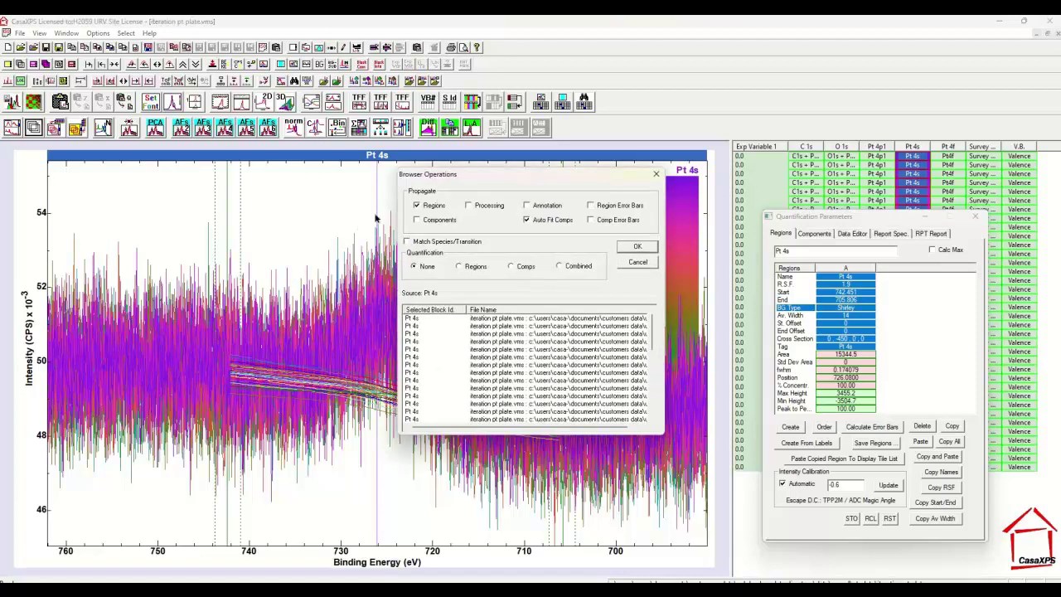
pyautogui.click(550, 220)
pyautogui.click(592, 206)
pyautogui.click(636, 248)
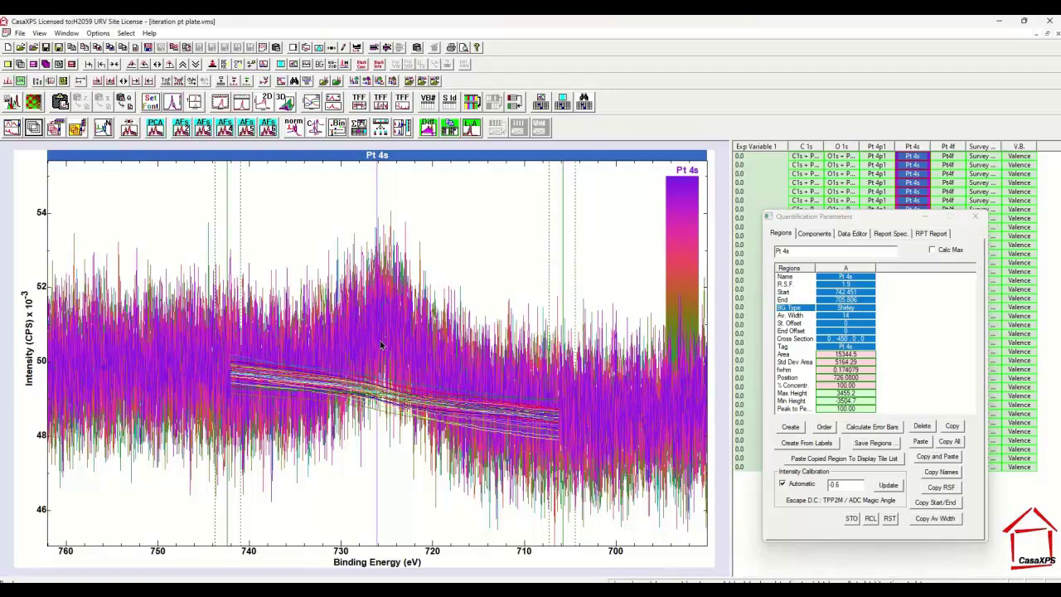
# Step: Add Pt 4s, STDEV Pt 4s and percent relative error formulas on the Report Spec. tab
pyautogui.click(881, 235)
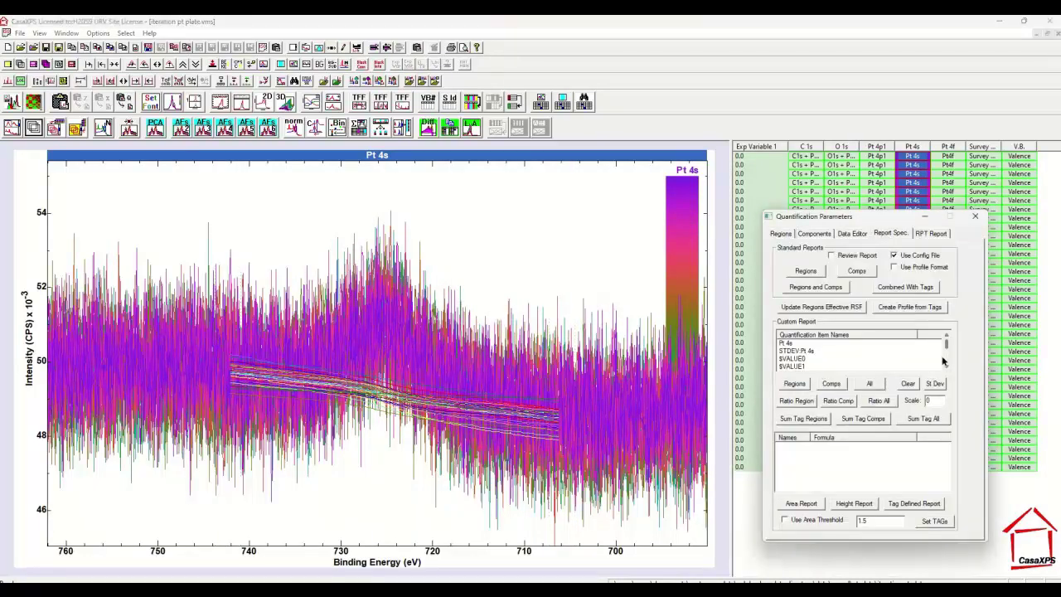
pyautogui.click(934, 384)
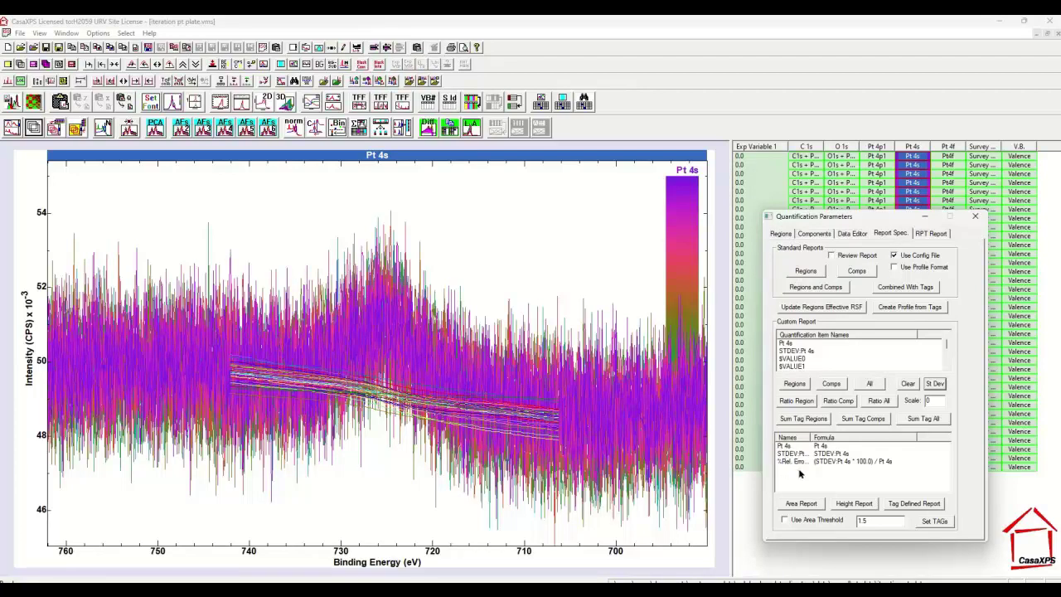
# Step: Generate the Area Report table for the Pt 4s repeat scans
pyautogui.click(801, 505)
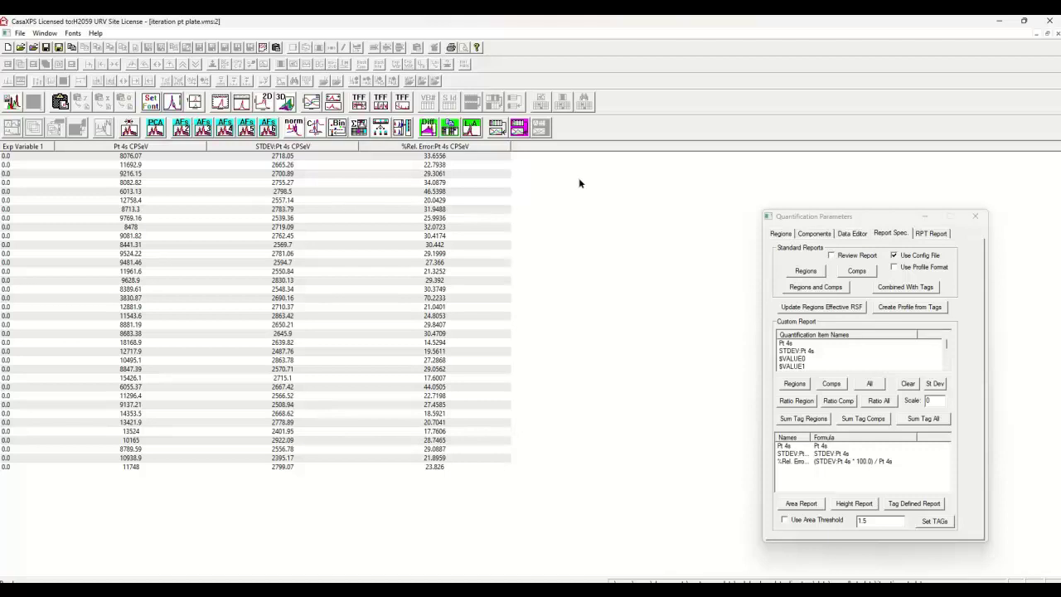
# Step: Close the report and display the Pt4f scans zoomed in on the doublet
pyautogui.click(1057, 35)
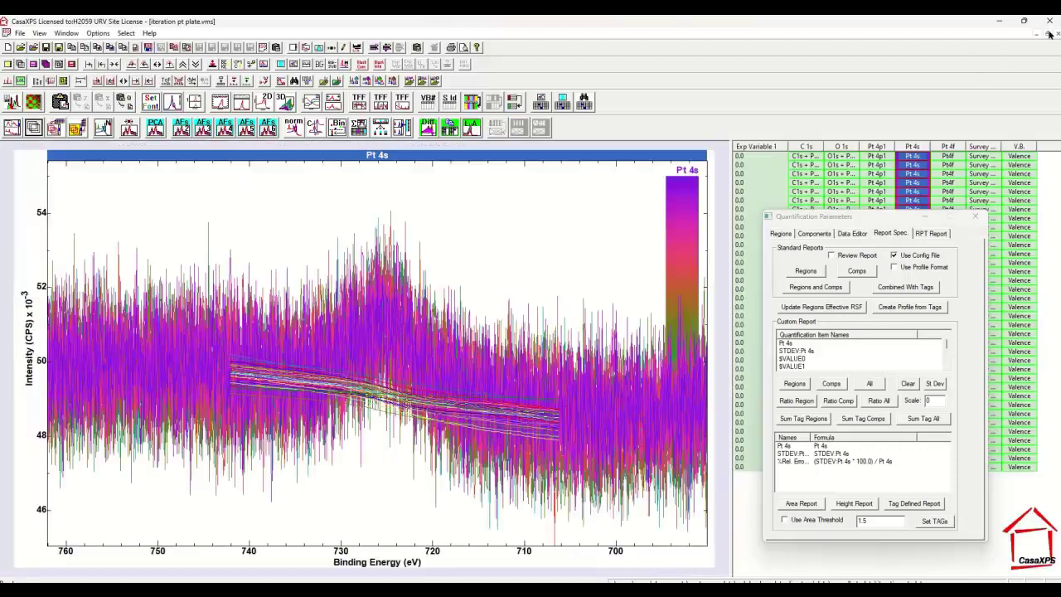
pyautogui.click(950, 146)
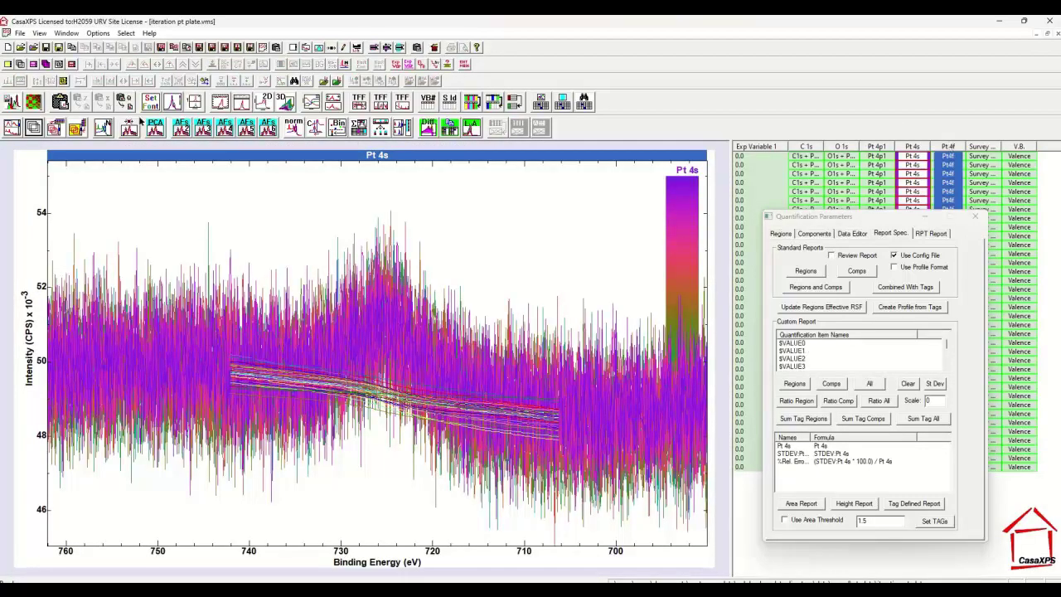
pyautogui.click(33, 129)
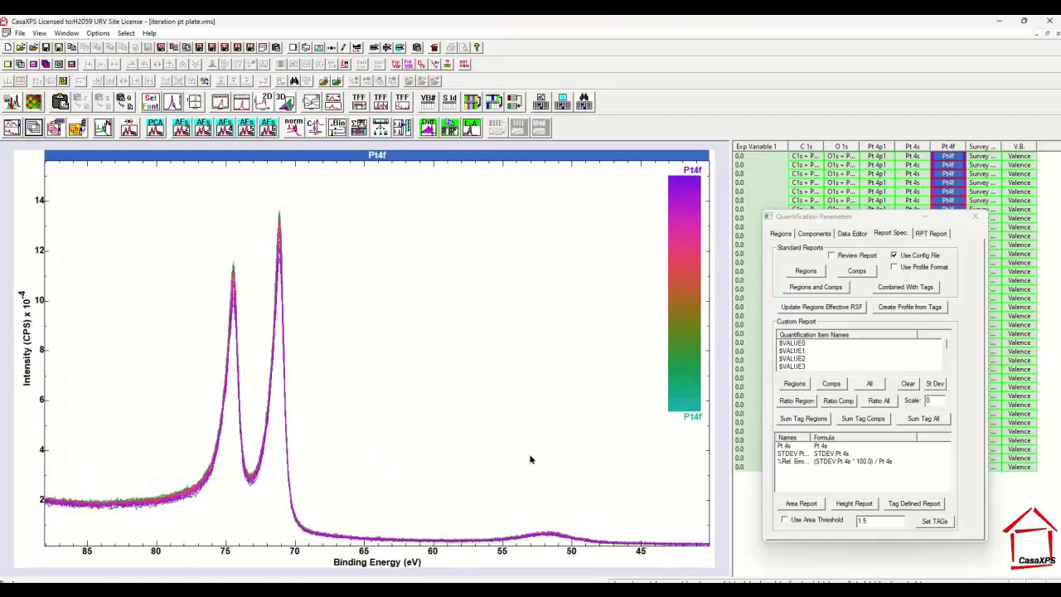
pyautogui.moveTo(327, 547); pyautogui.dragTo(141, 188)
pyautogui.click(159, 217)
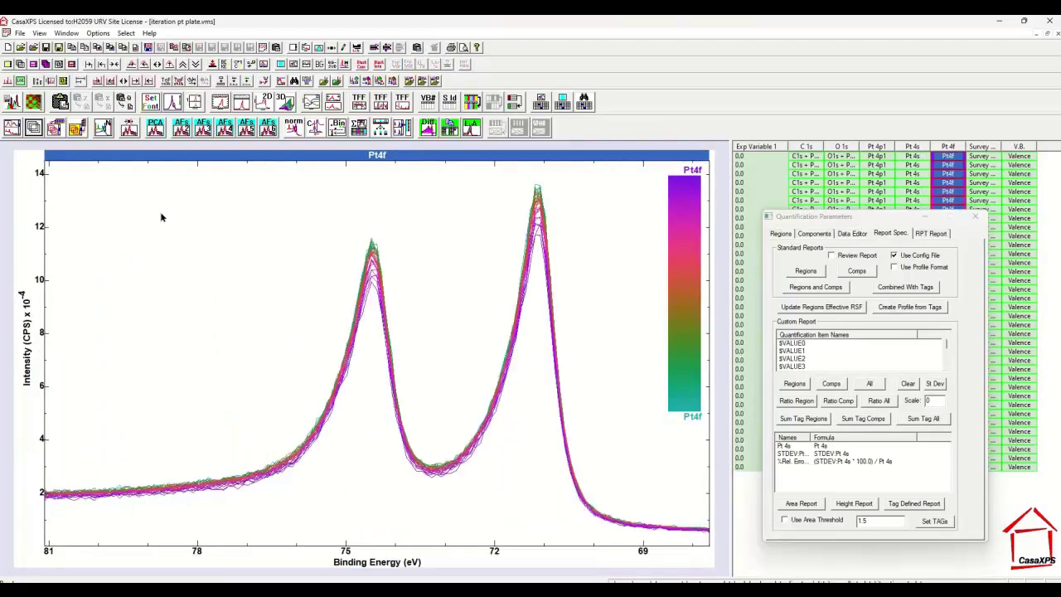
# Step: Create a Shirley region on the Pt4f spectra and move its end to 67.49 eV
pyautogui.click(781, 234)
pyautogui.click(790, 428)
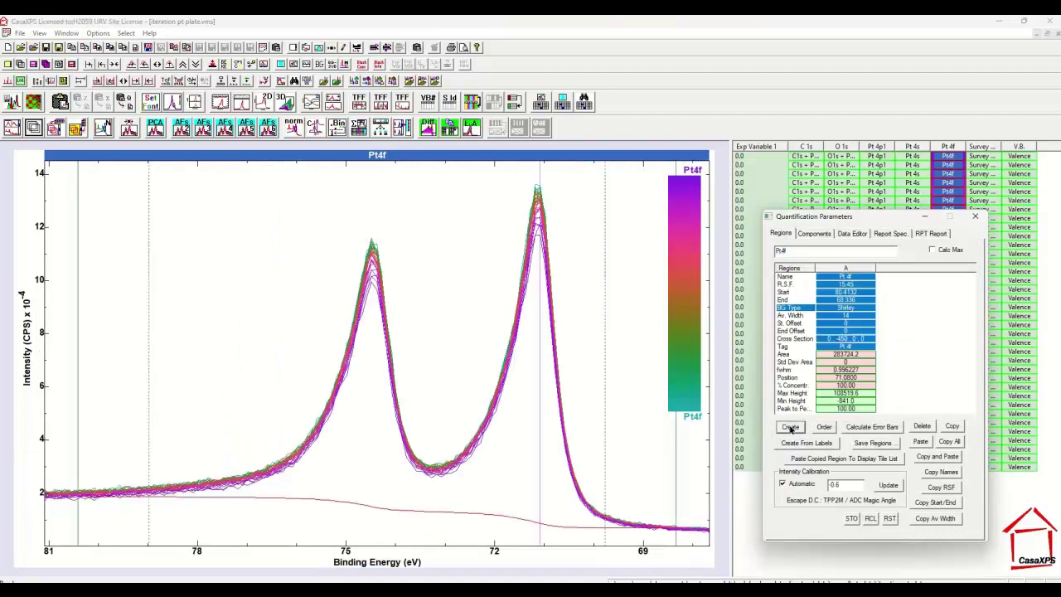
pyautogui.click(677, 490)
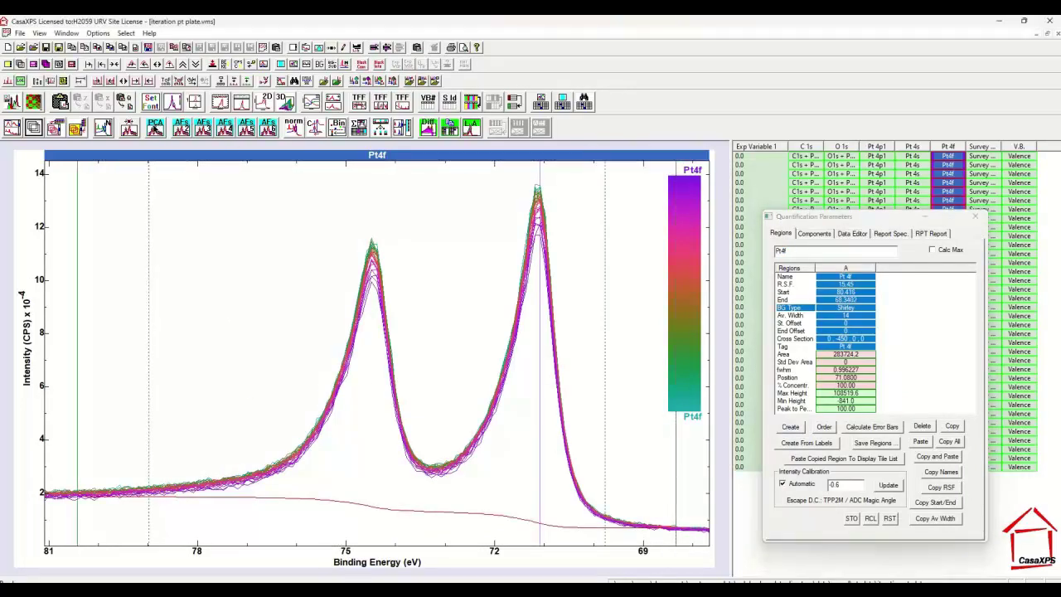
pyautogui.click(125, 81)
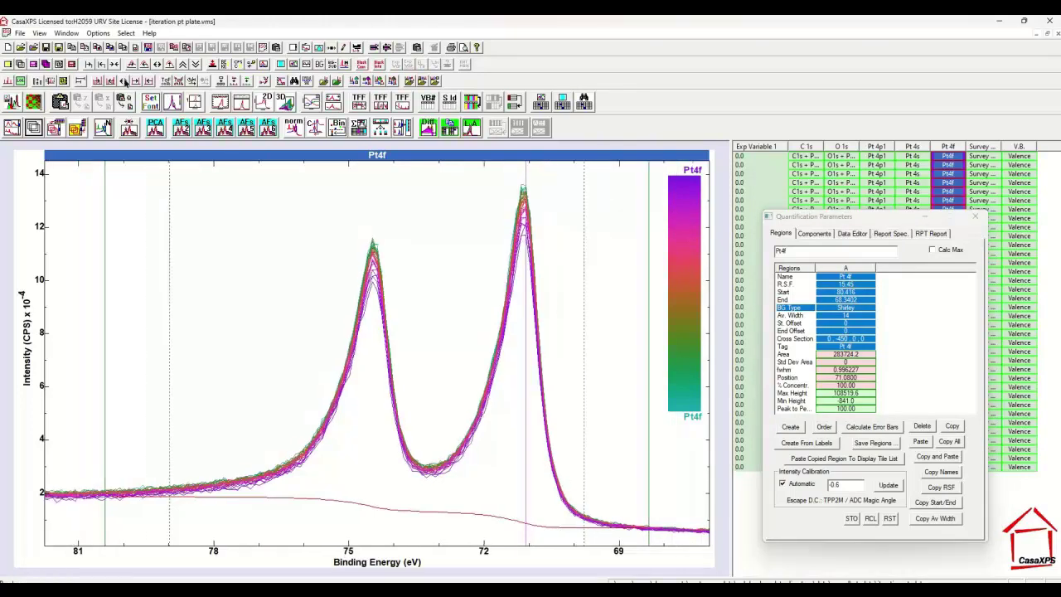
pyautogui.click(124, 81)
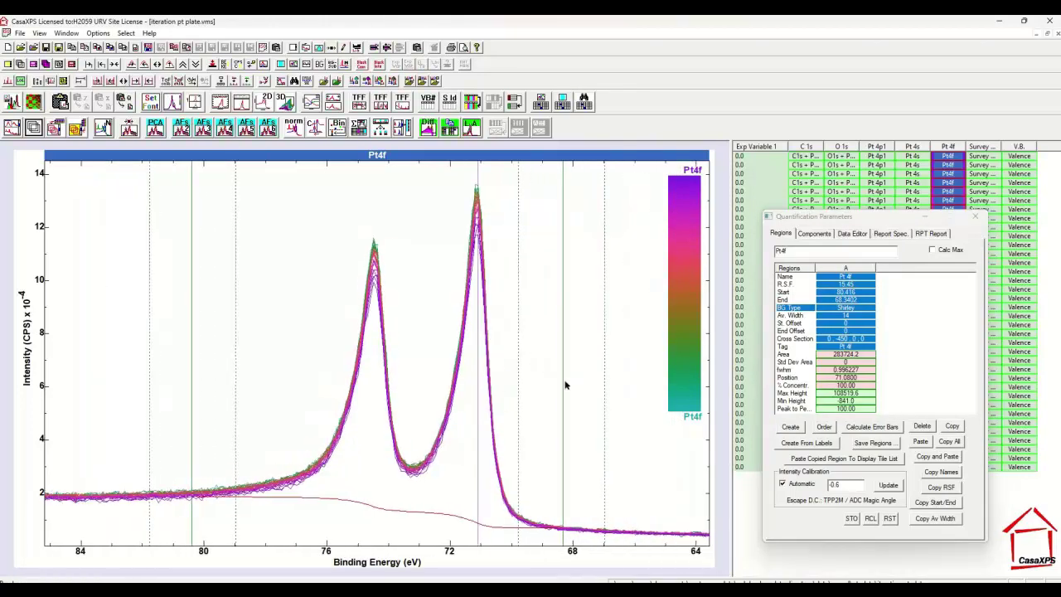
pyautogui.click(588, 392)
pyautogui.click(588, 391)
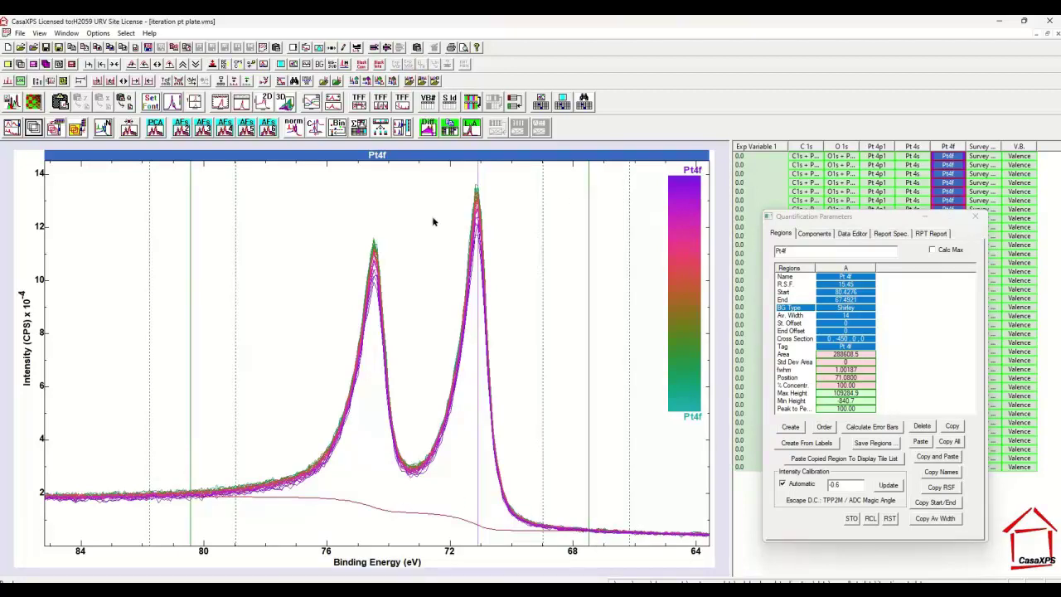
# Step: Copy the Pt 4f region and its error bars to every scan, then add St Dev report formulas
pyautogui.hotkey('ctrl', 'p')
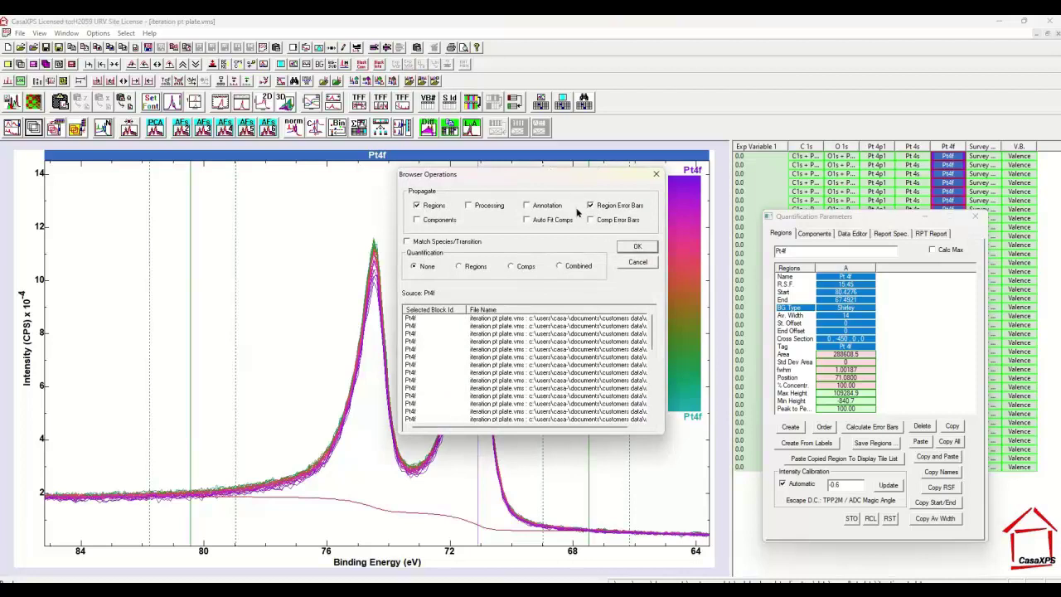
pyautogui.click(635, 247)
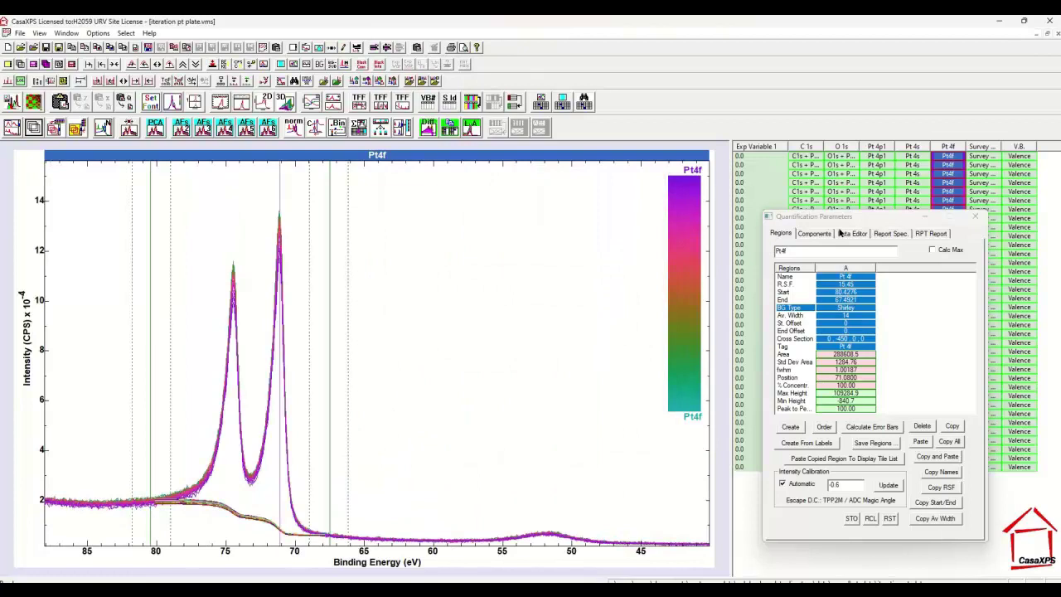
pyautogui.click(894, 237)
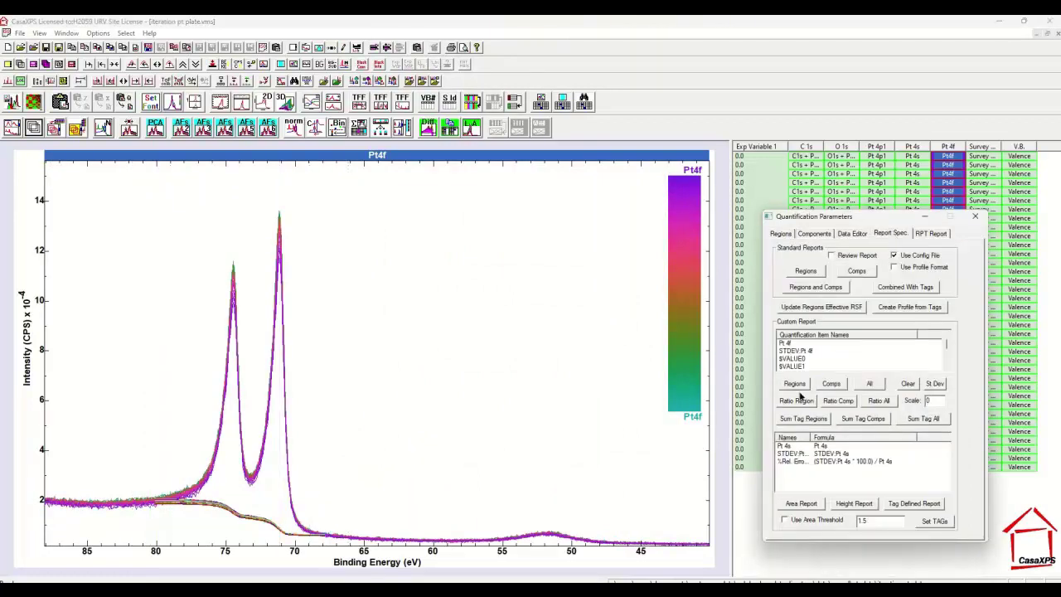
pyautogui.click(934, 383)
# Step: Generate the Area Report listing each scan's Pt 4f area, standard deviation and percent error
pyautogui.click(799, 503)
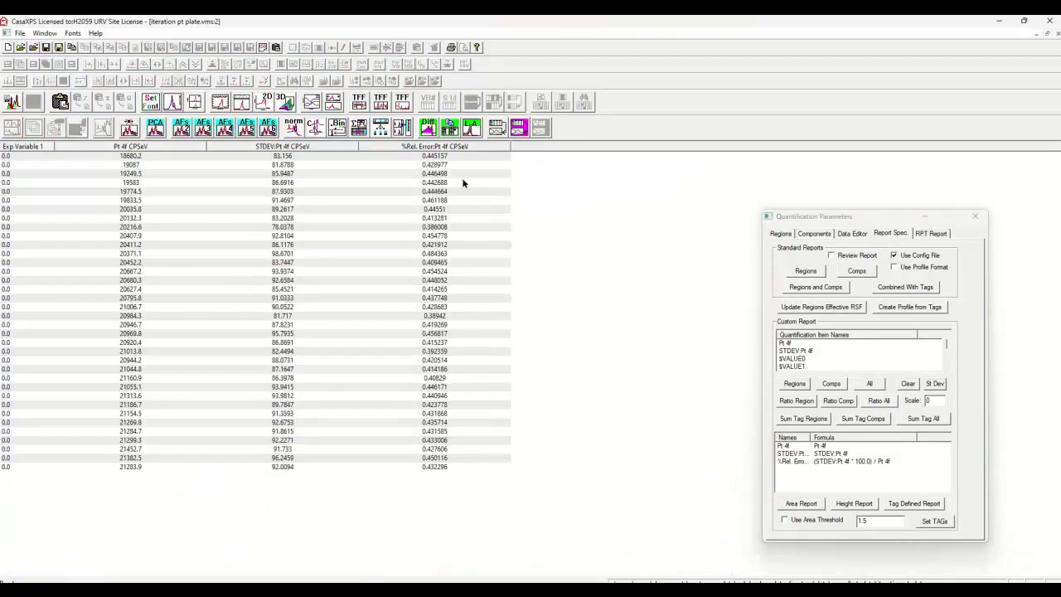